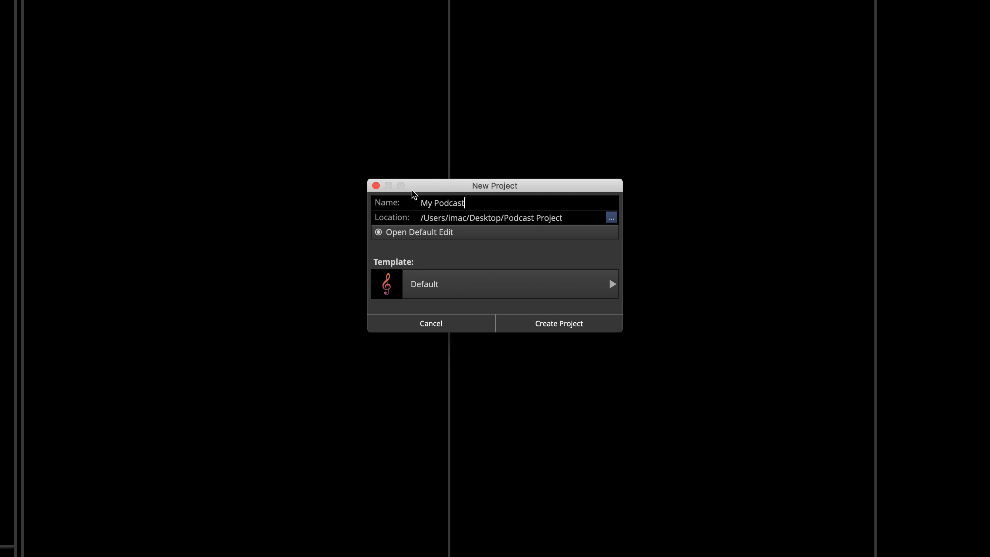
# Create a folder named Podcast Project on the Desktop and set it as the new project's location.
pyautogui.press('Tab')
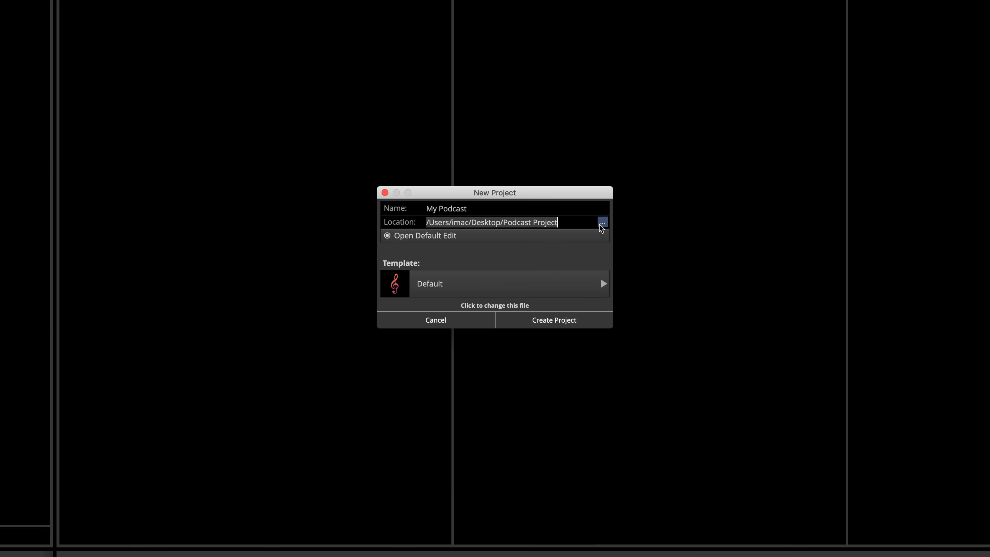
pyautogui.click(601, 223)
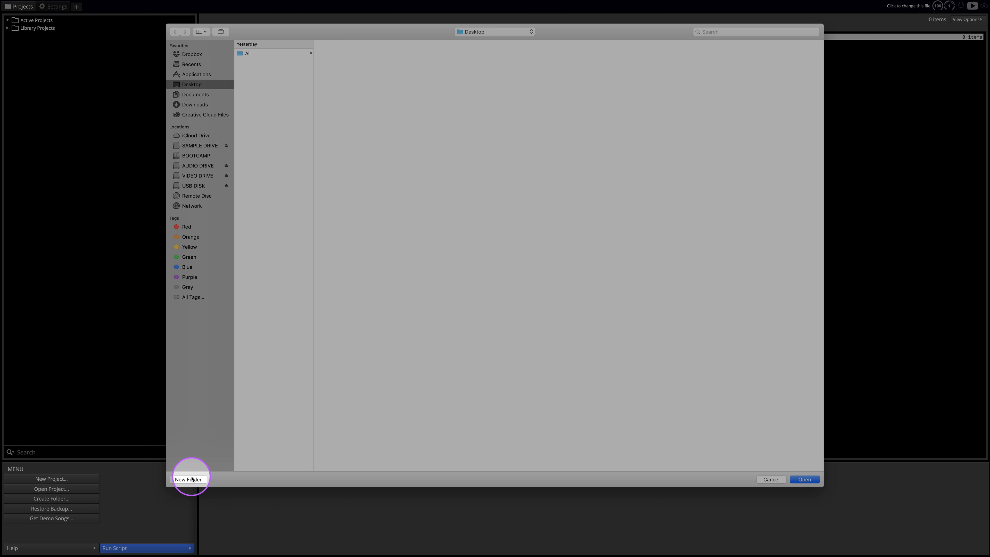
pyautogui.click(190, 479)
pyautogui.write('Podcast Pro')
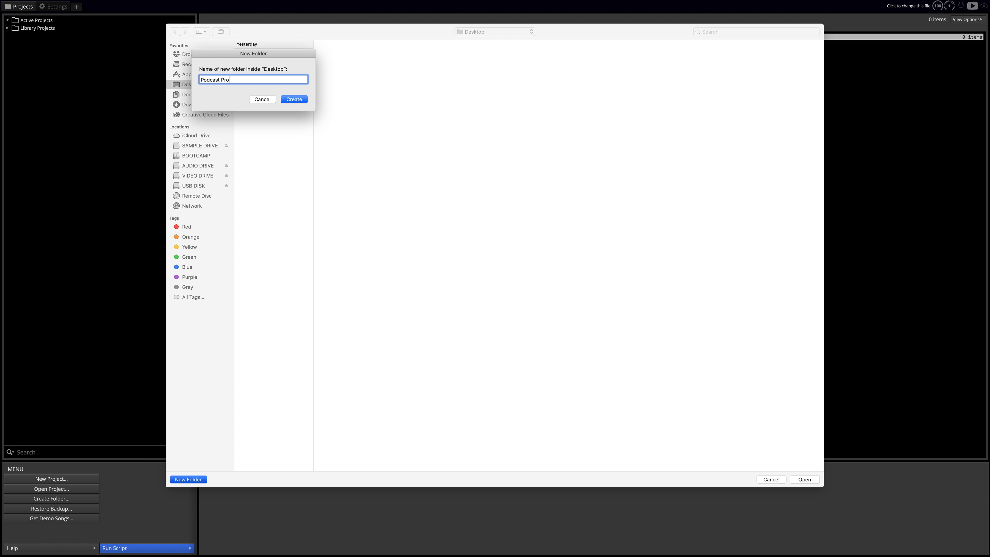
pyautogui.write('ject')
pyautogui.press('Return')
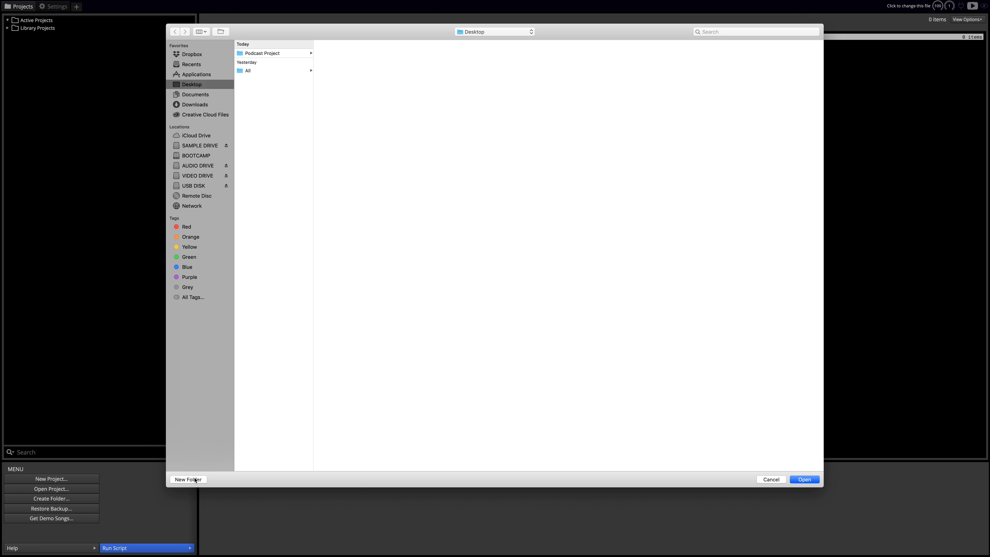
pyautogui.click(804, 480)
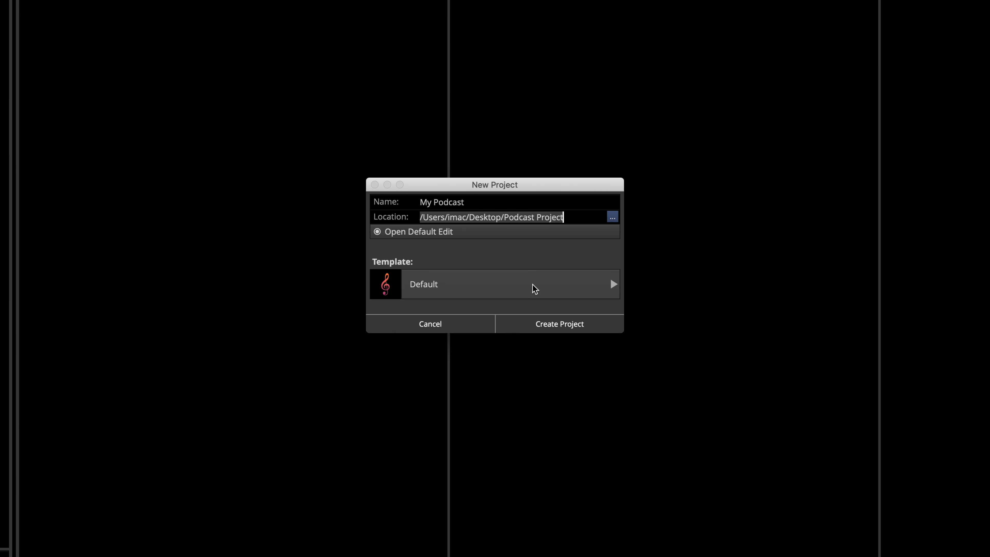
# Choose the Podcast template and create the My Podcast project.
pyautogui.click(534, 288)
pyautogui.click(457, 415)
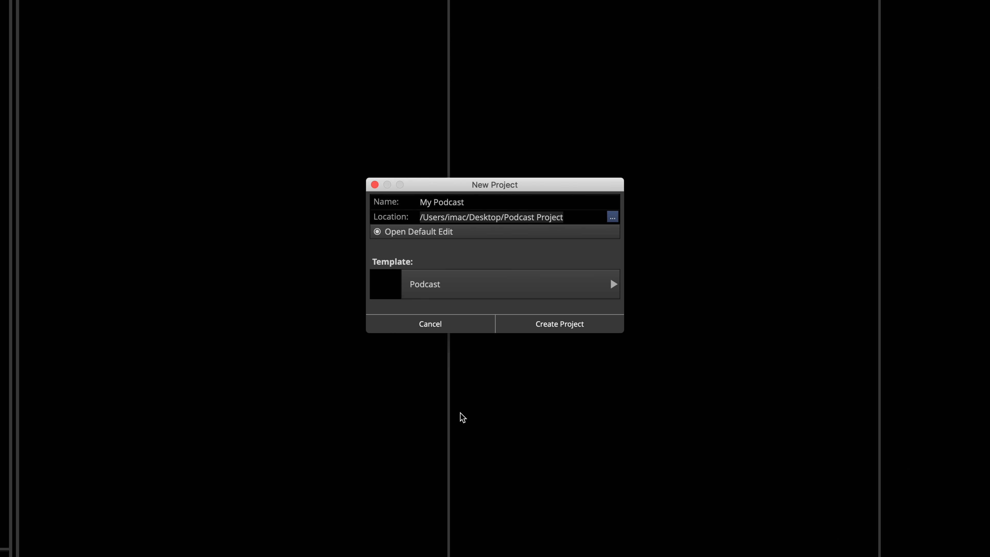
pyautogui.click(549, 327)
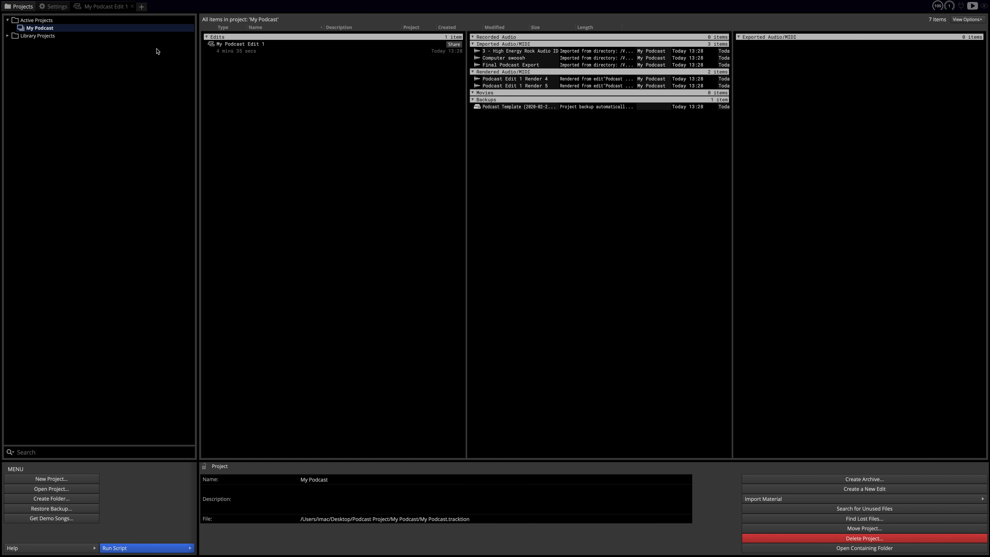
# Open My Podcast Edit 1 and collapse the menu and transport controls to the compact layout.
pyautogui.click(112, 8)
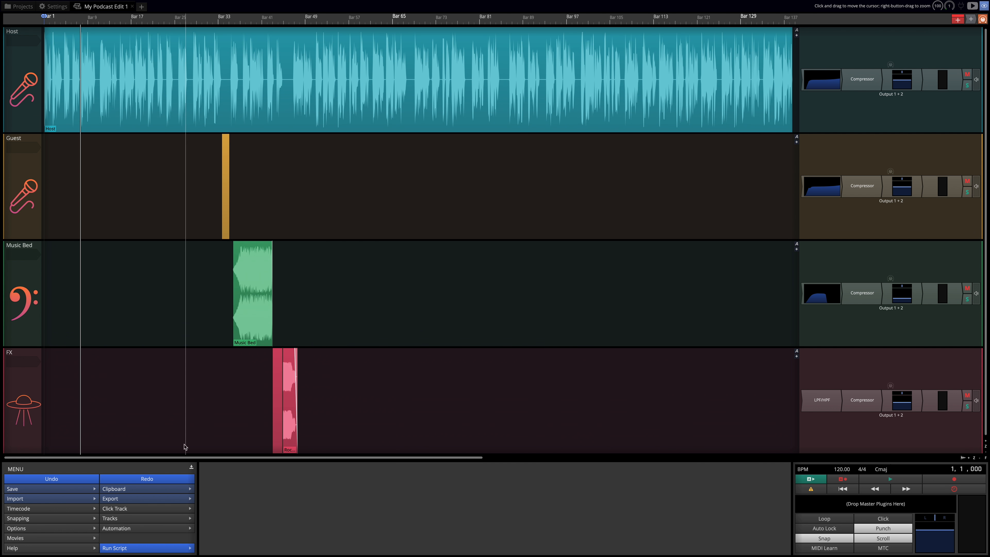
pyautogui.click(192, 467)
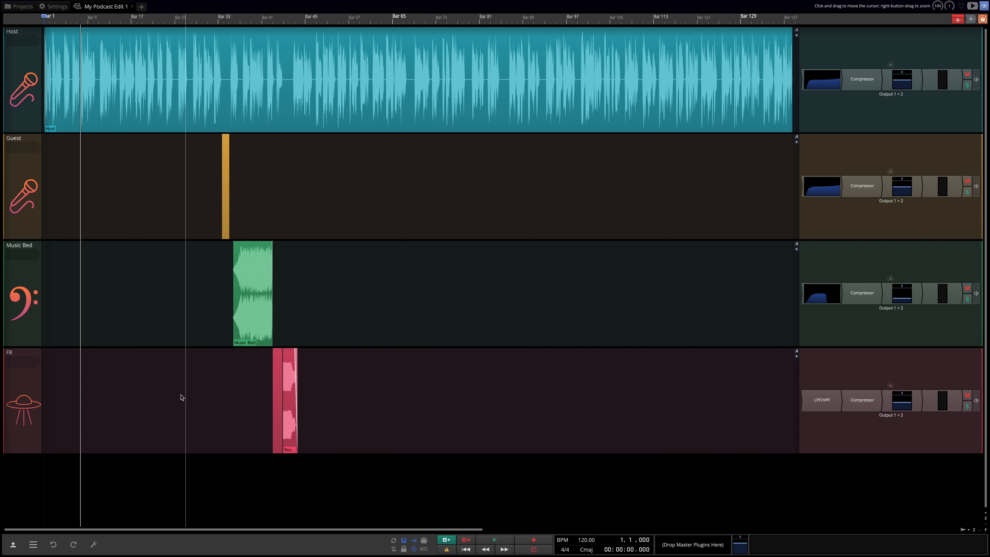
pyautogui.scroll(2, 166, 397)
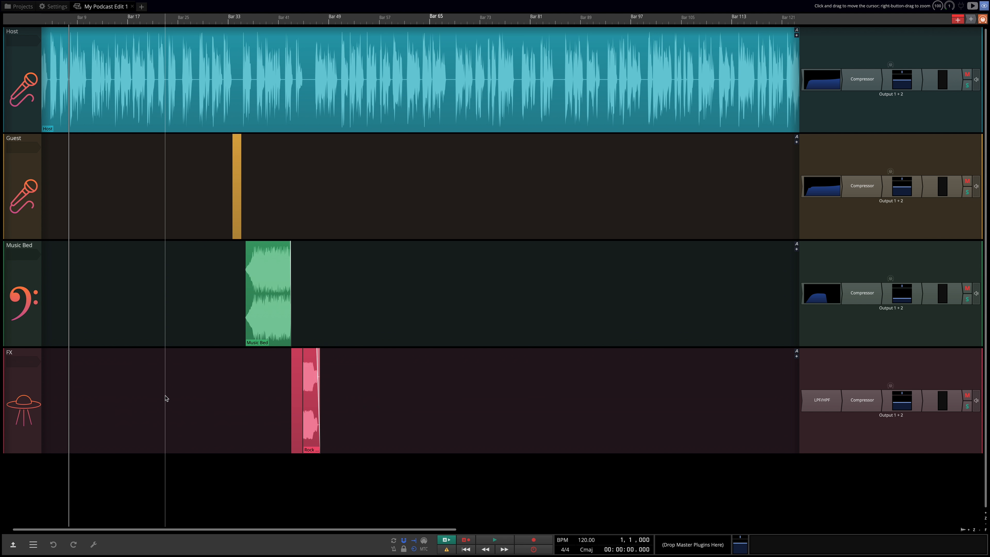
# Set both the audio output device and the audio input device to Lyra 1 in the settings.
pyautogui.click(54, 6)
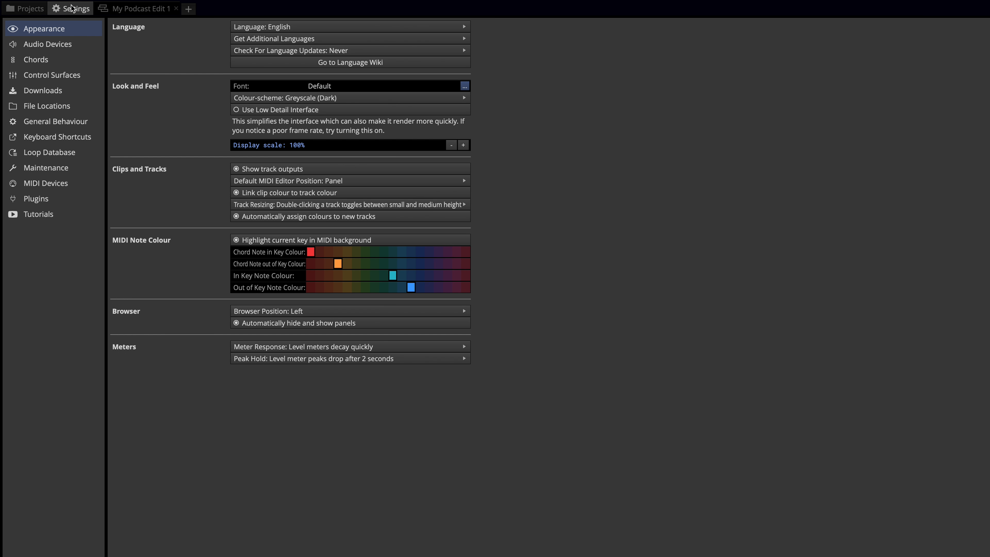
pyautogui.click(47, 45)
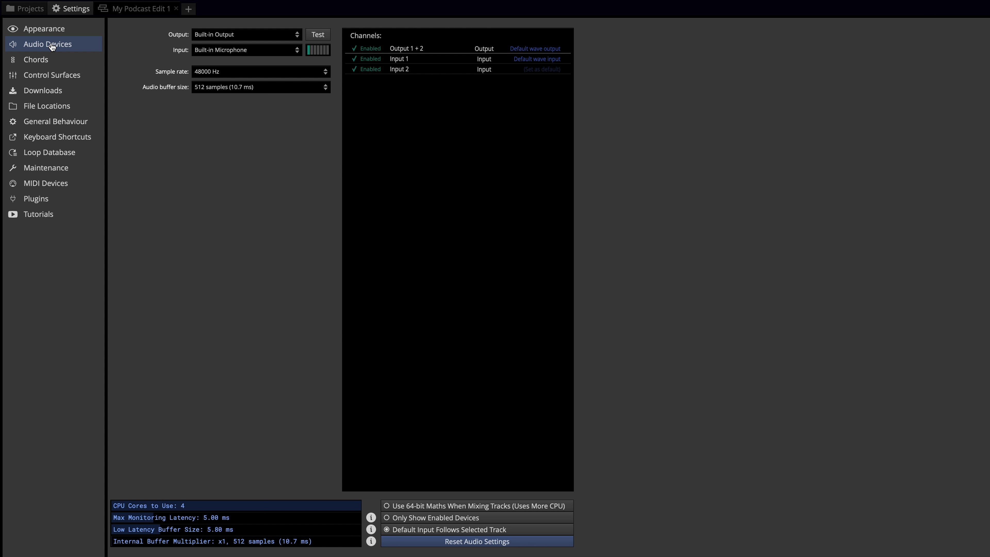
pyautogui.click(212, 34)
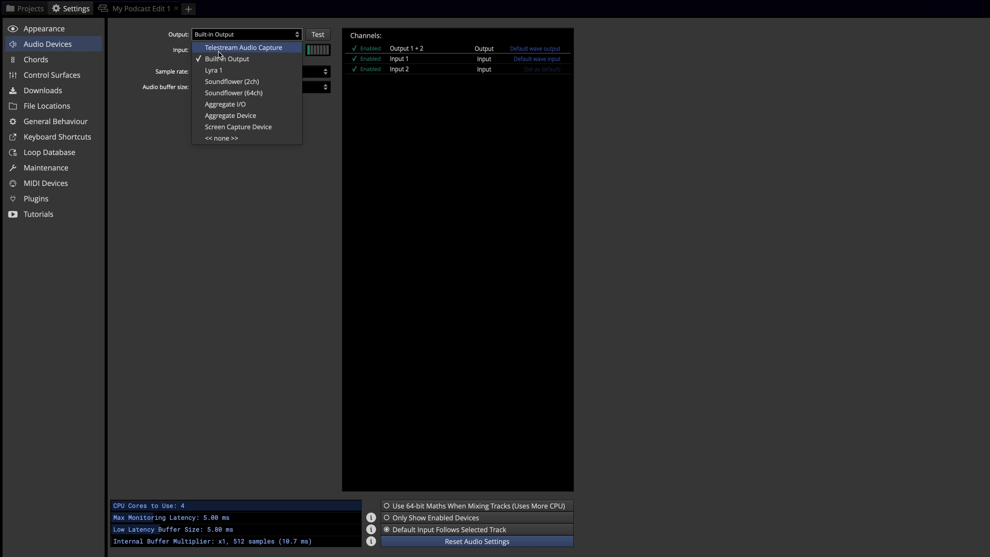
pyautogui.click(216, 73)
pyautogui.click(234, 50)
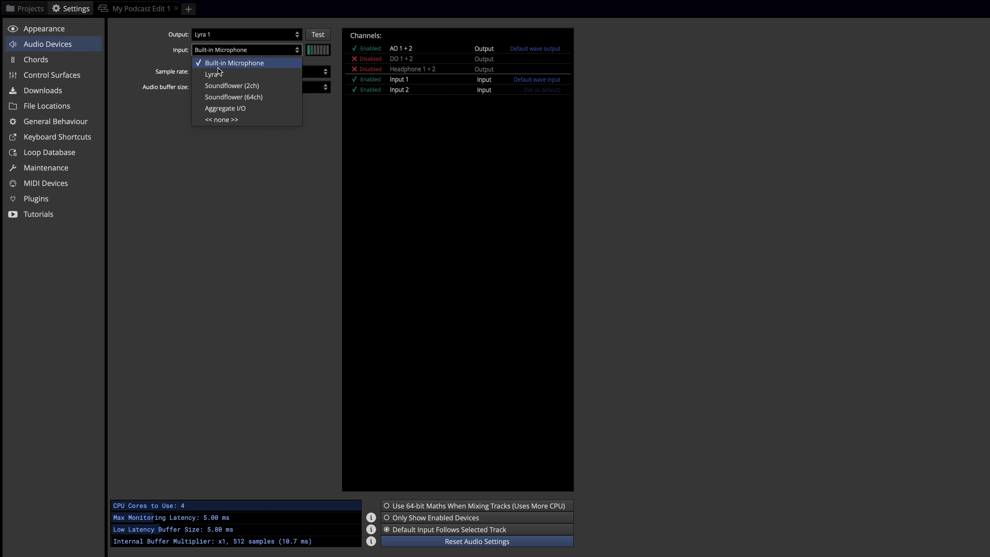
pyautogui.click(217, 73)
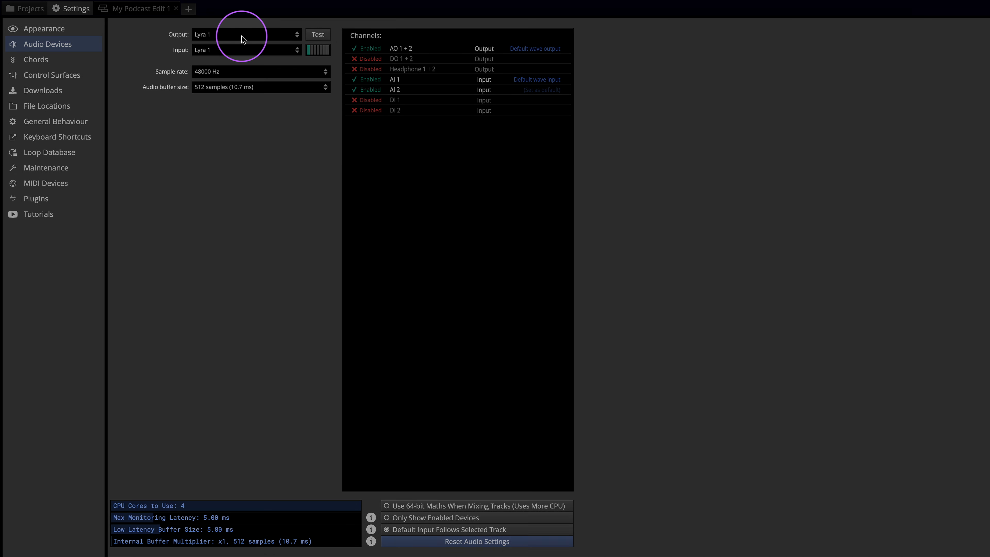
# Return to the podcast edit and view the Host compressor, the Guest and Music Bed 4-Band Equalisers and the FX track's LPF/HPF filter.
pyautogui.click(147, 9)
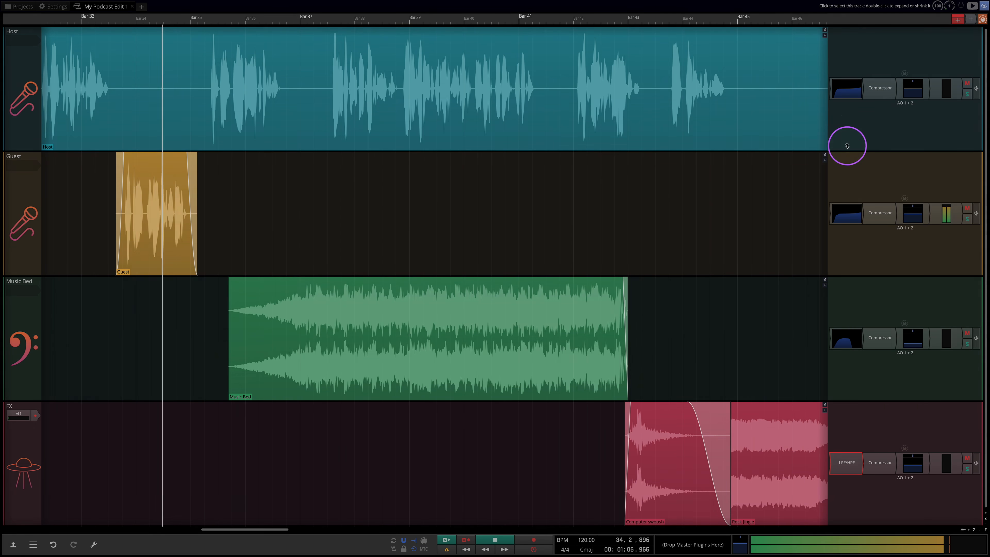
pyautogui.doubleClick(879, 88)
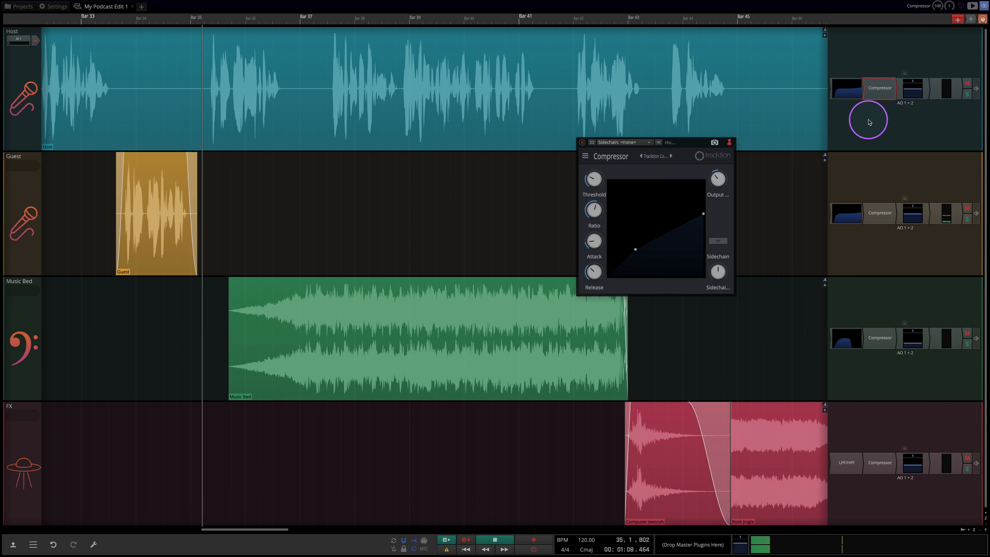
pyautogui.doubleClick(843, 203)
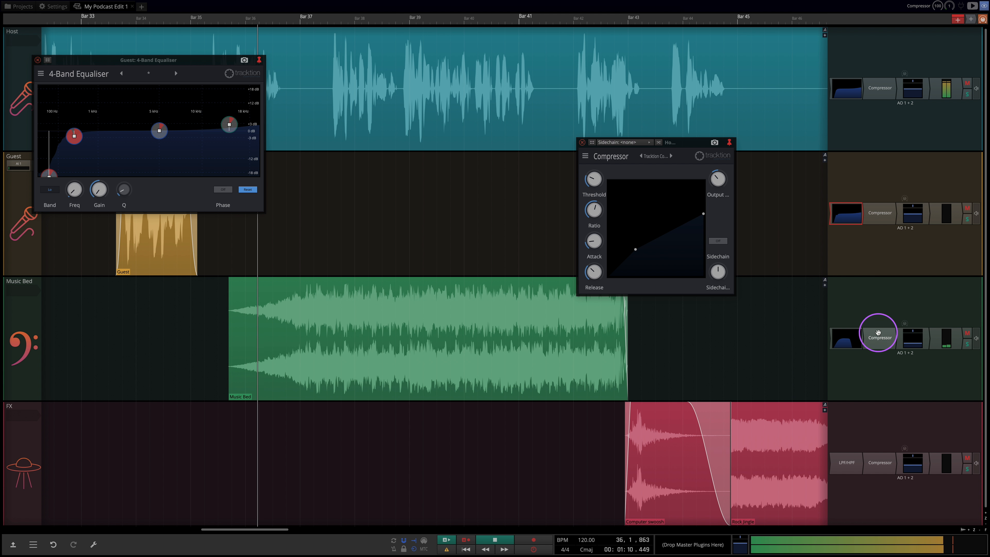
pyautogui.doubleClick(855, 338)
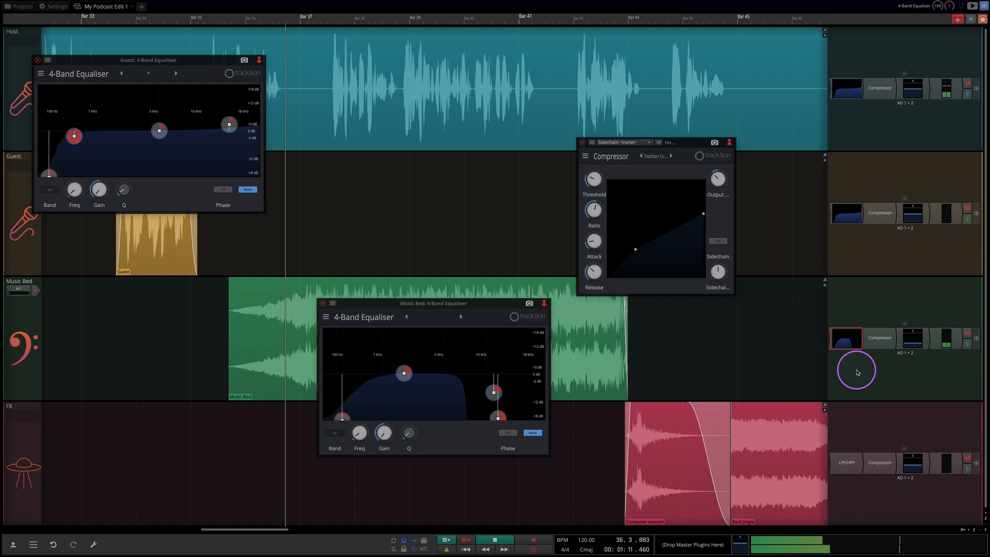
pyautogui.doubleClick(844, 462)
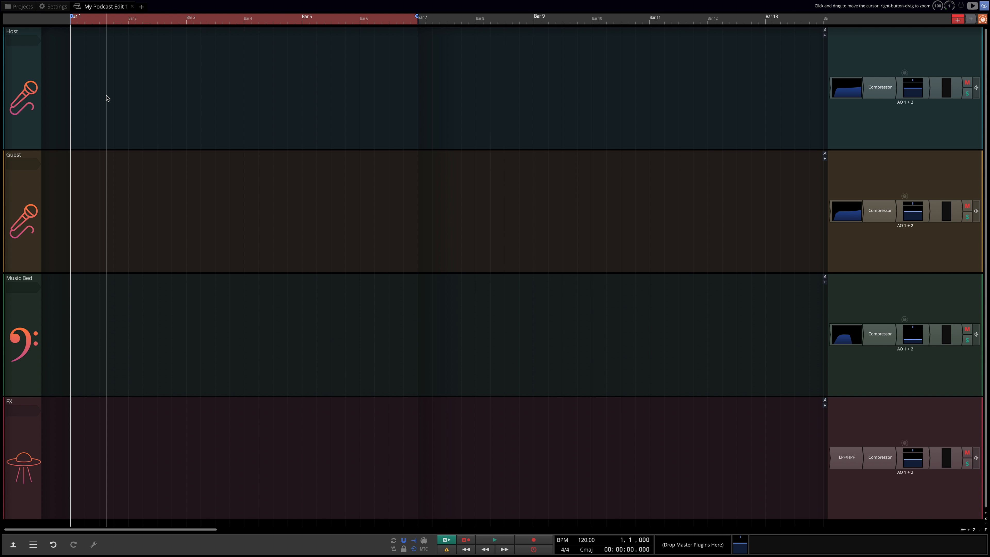
# Assign audio input AI 1 to the Host track and start recording.
pyautogui.click(22, 40)
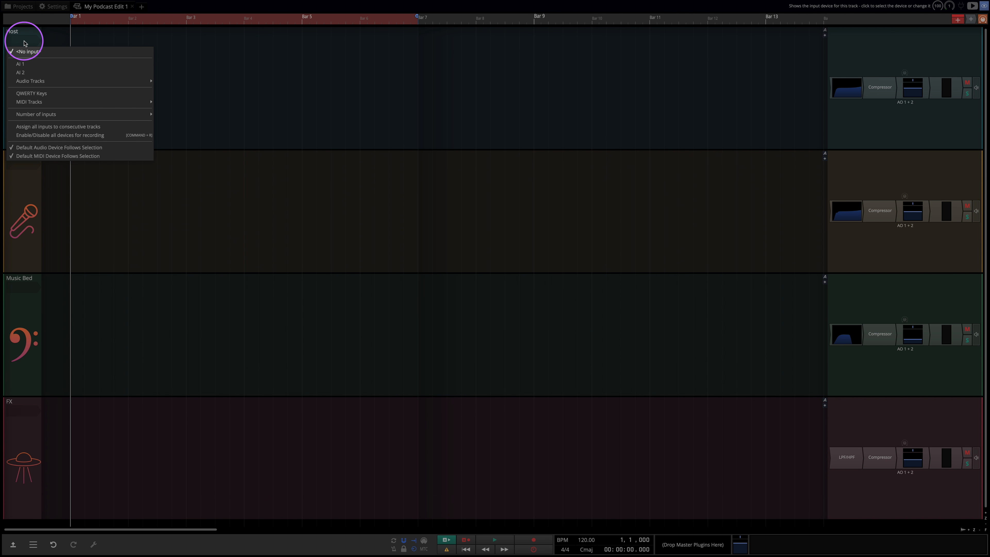
pyautogui.click(20, 72)
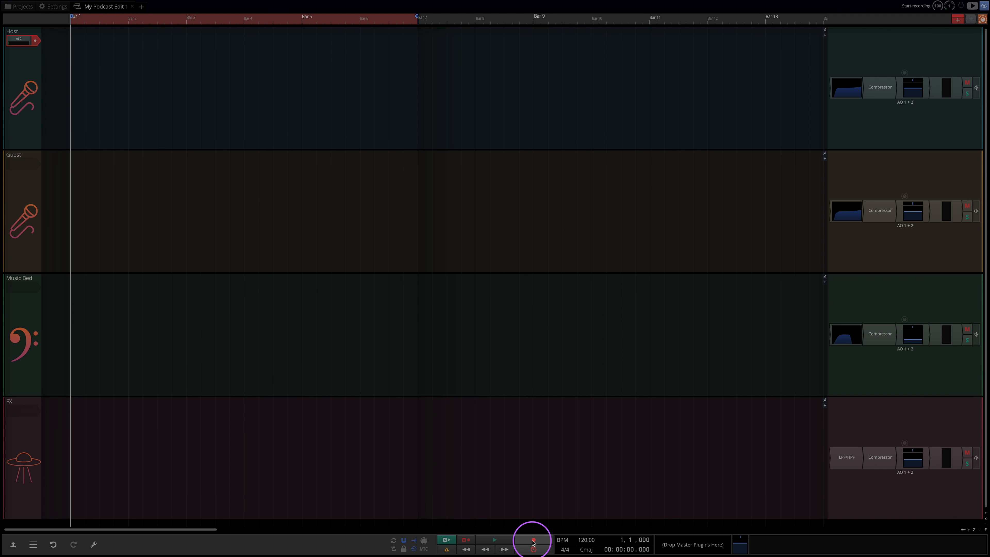
pyautogui.click(533, 543)
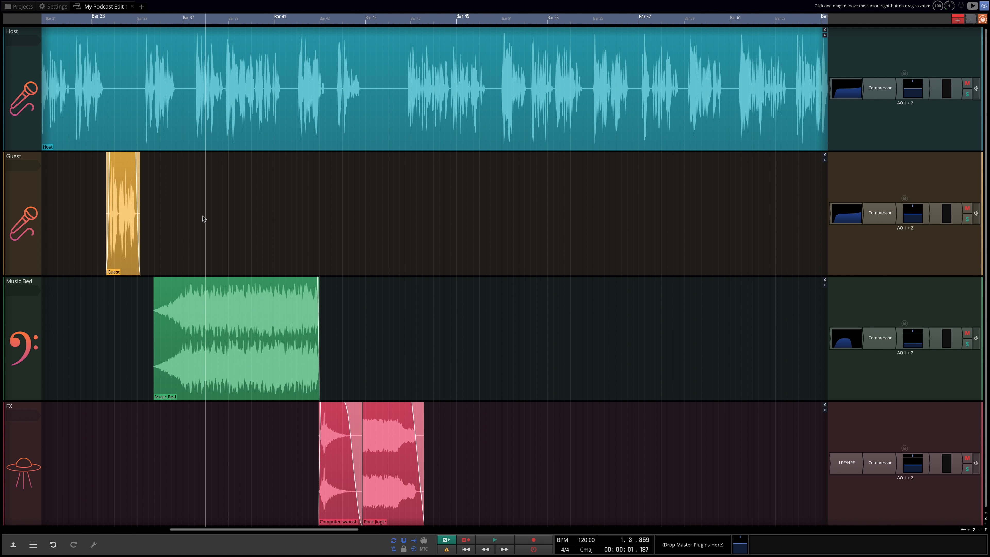
# Place MD_MUSIC_BOX_006_C.wav from the file browser on the FX track at about bar 50, copying it into the project folder.
pyautogui.press('b')
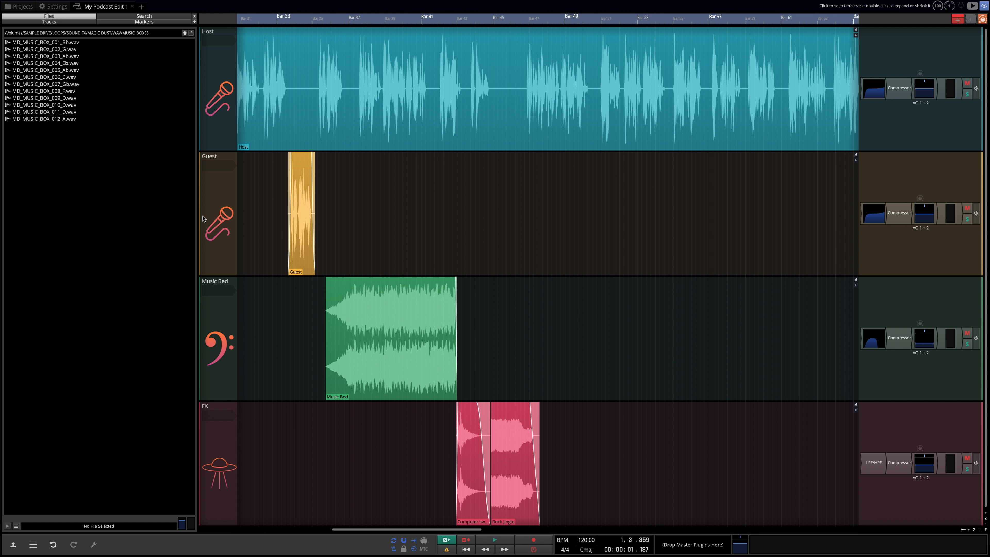
pyautogui.moveTo(35, 78); pyautogui.dragTo(577, 420)
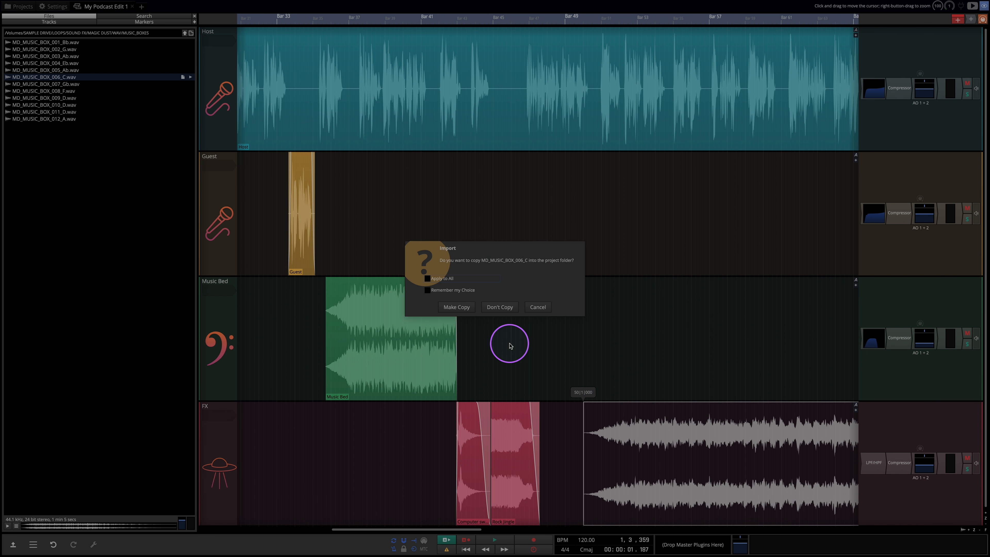
pyautogui.click(456, 307)
pyautogui.press('b')
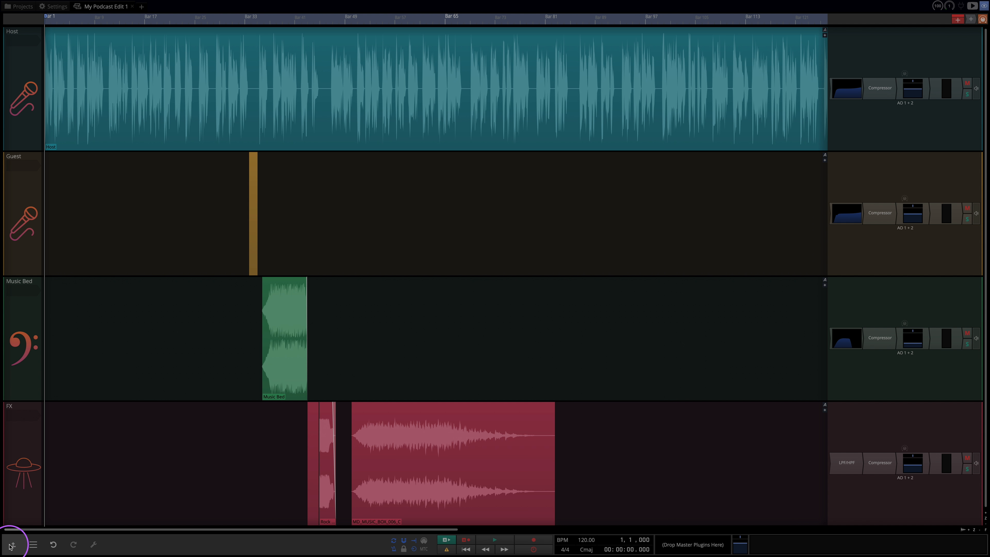
# Set up rendering the edit to a file named My Podcast Edit 1 Export 1 in the Exported folder, with MP3 as the format.
pyautogui.click(11, 546)
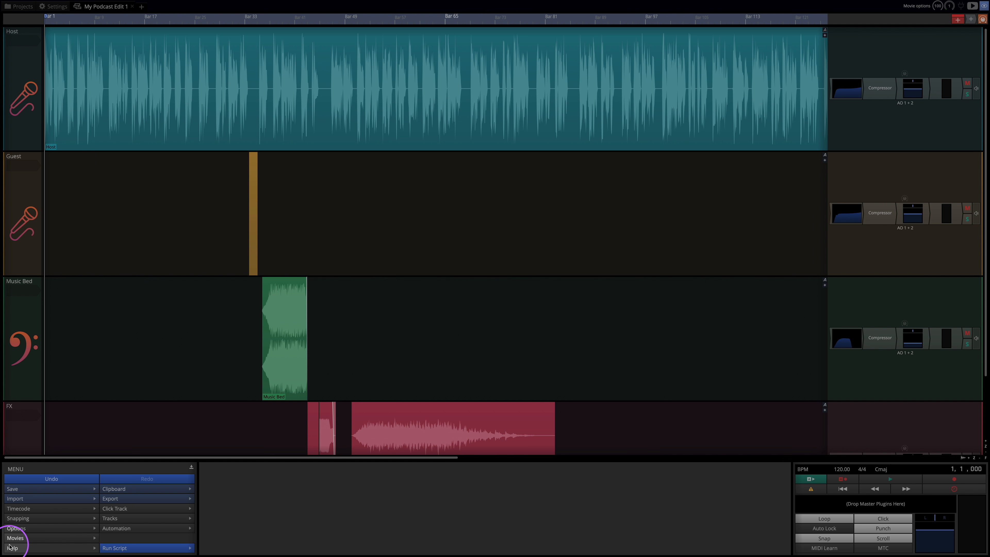
pyautogui.click(124, 499)
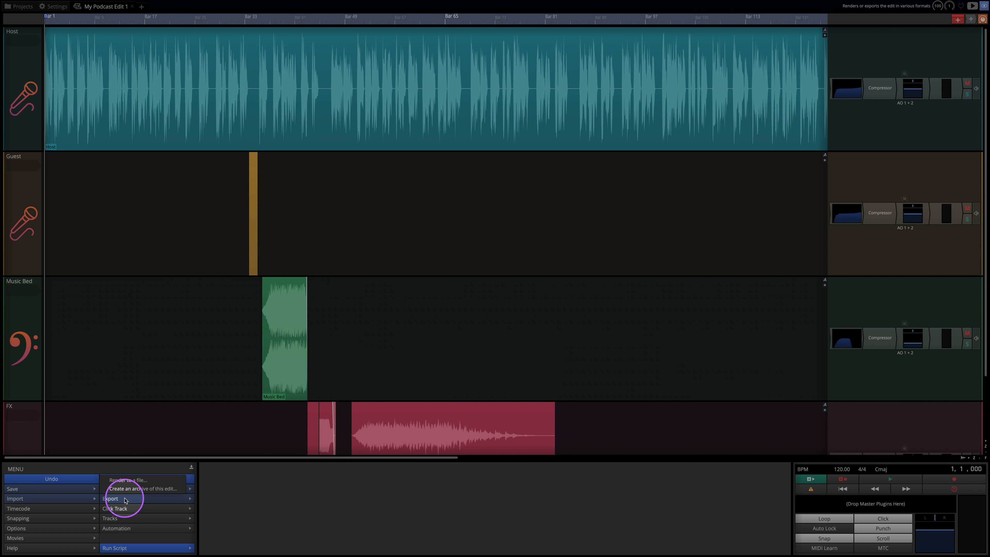
pyautogui.click(128, 481)
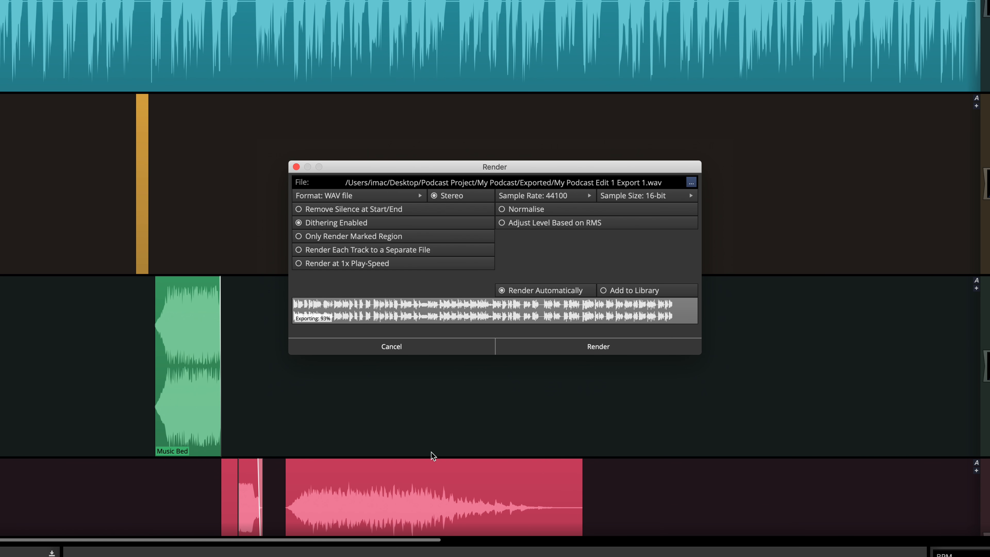
pyautogui.click(691, 182)
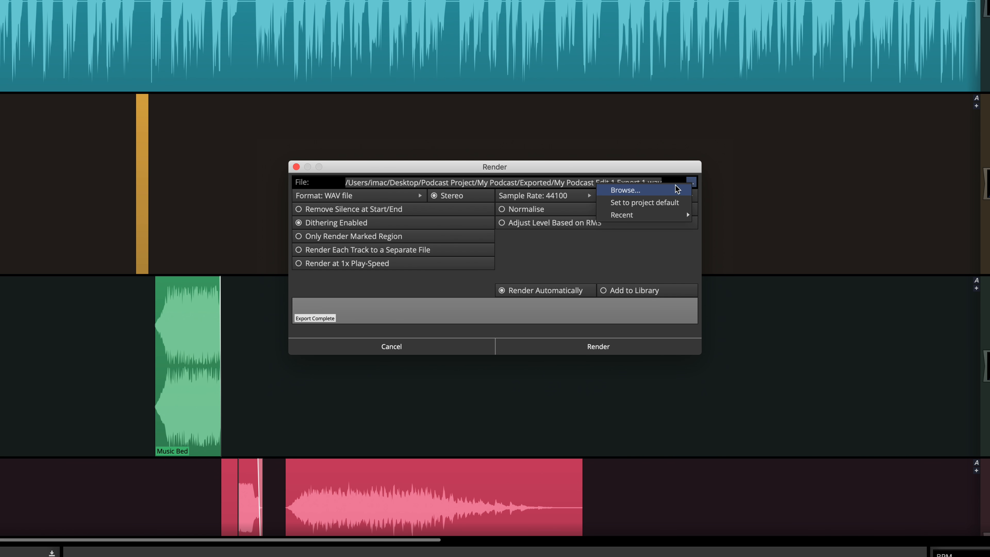
pyautogui.click(676, 189)
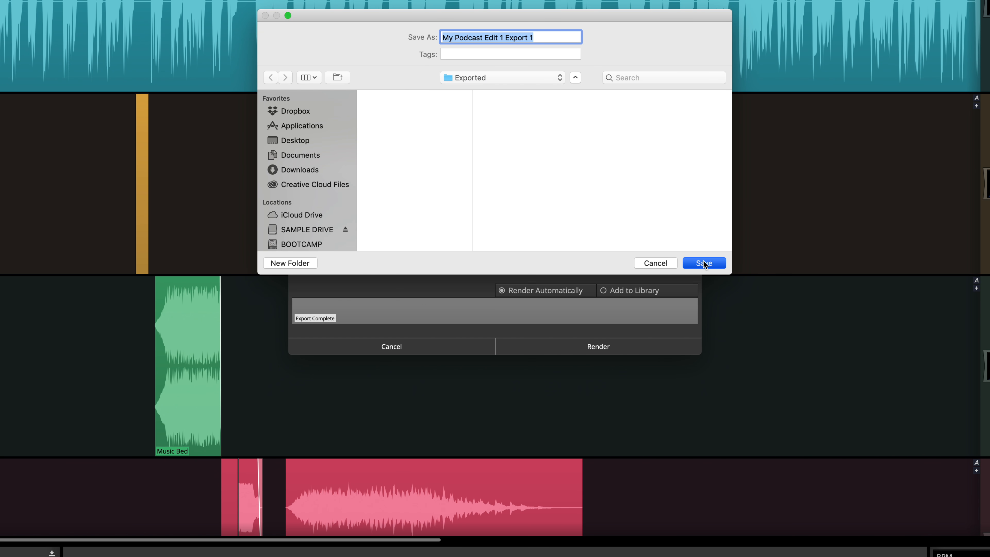
pyautogui.click(704, 263)
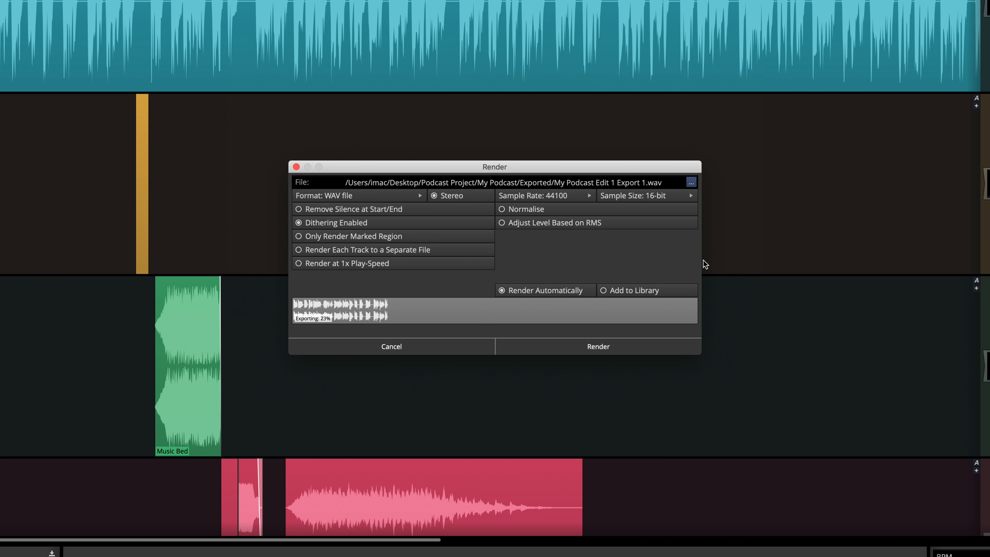
pyautogui.click(387, 195)
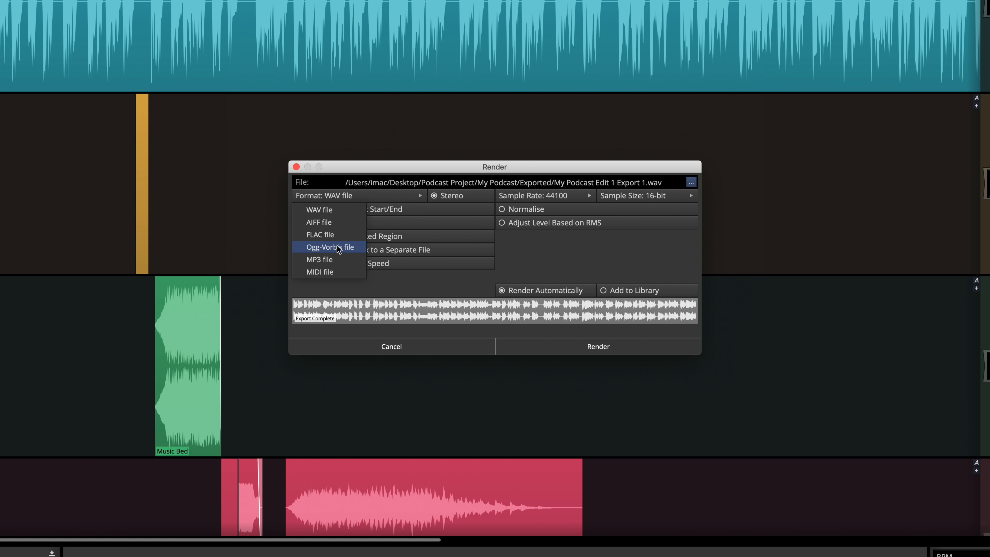
pyautogui.click(338, 262)
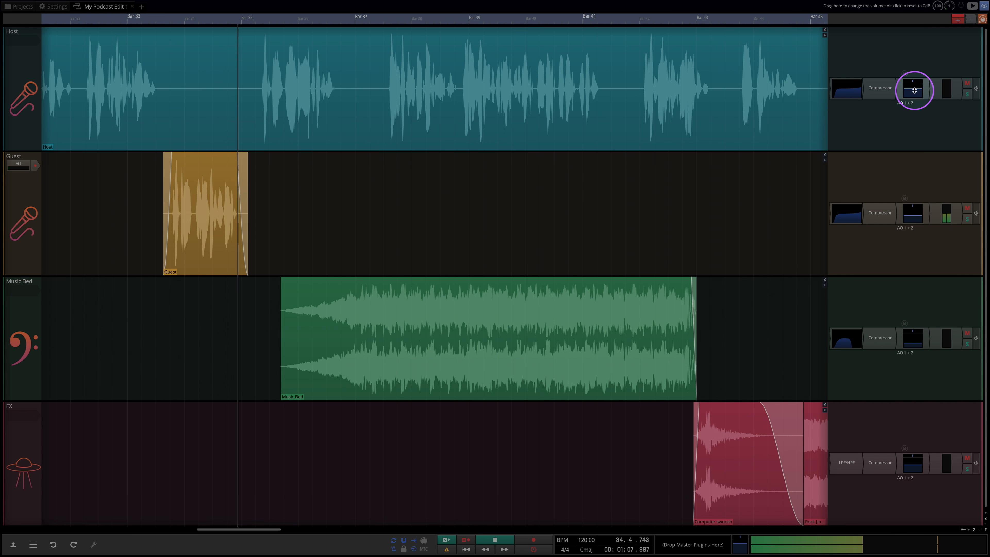
# Adjust the Host track's volume fader during playback.
pyautogui.moveTo(913, 91)
pyautogui.mouseDown()
pyautogui.moveTo(896, 82)
pyautogui.moveTo(908, 83)
pyautogui.mouseUp()
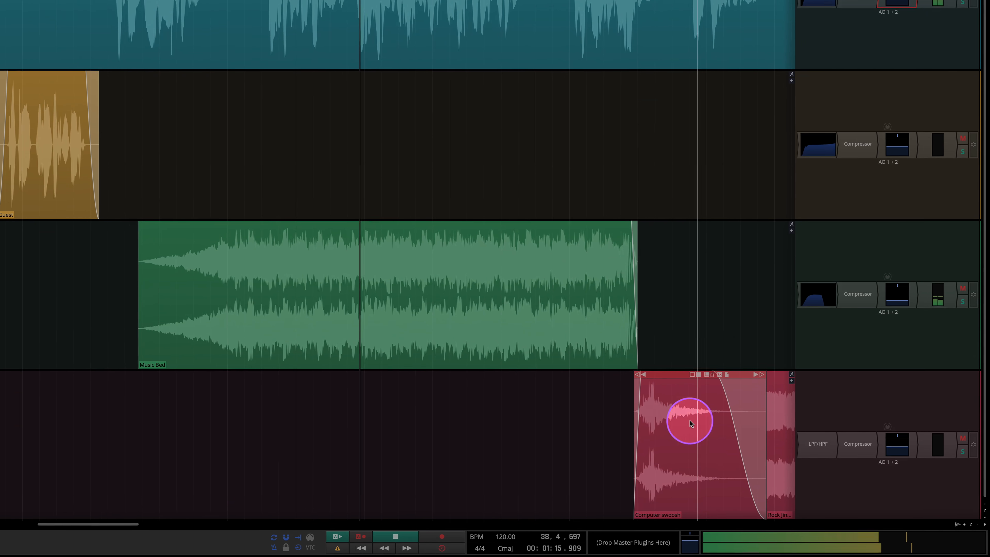
# Toggle the Host track's mute during playback and solo the Host track.
pyautogui.moveTo(638, 536); pyautogui.dragTo(635, 466)
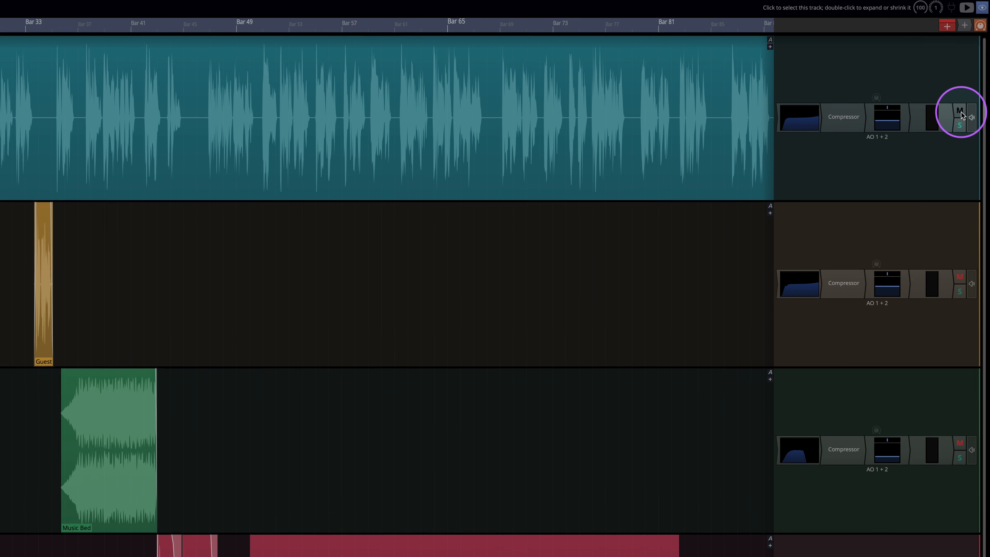
pyautogui.click(968, 83)
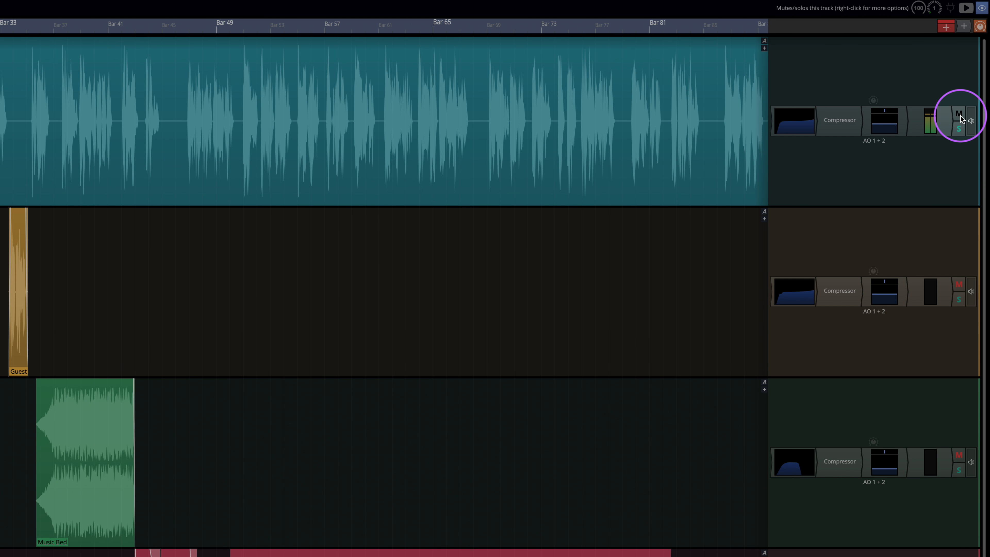
pyautogui.click(959, 130)
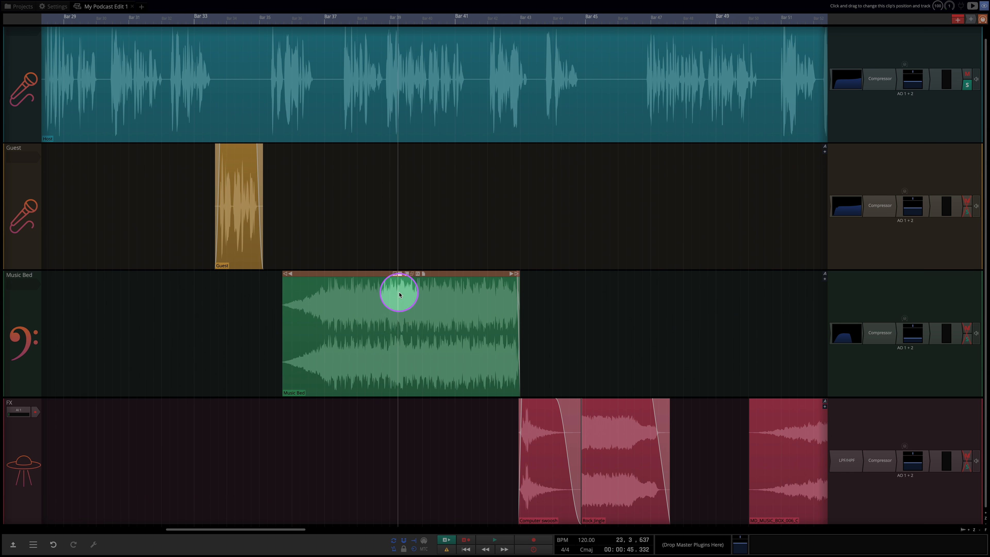
# Split the Music Bed clip just before bar 39 and reposition both parts, with the second part starting just before bar 41.
pyautogui.click(389, 331)
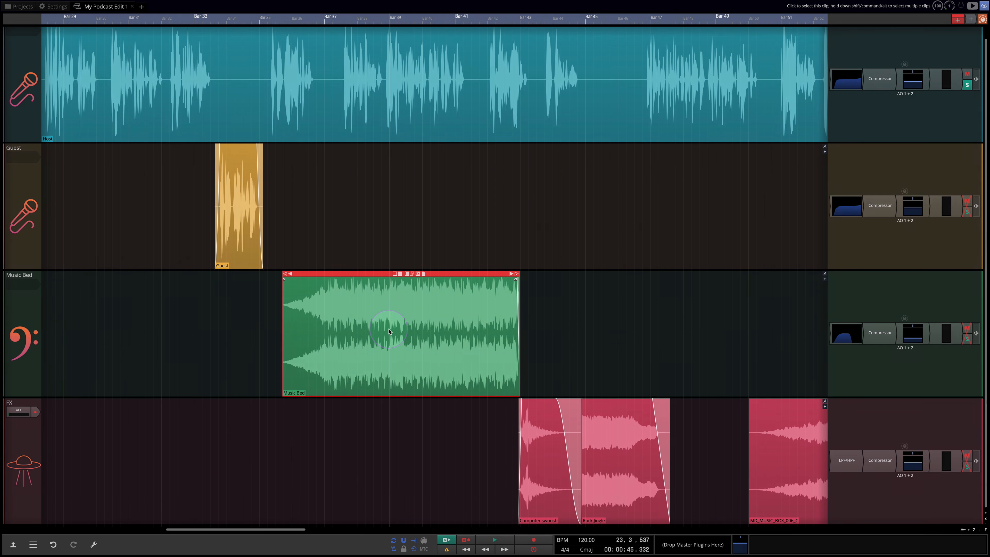
pyautogui.press('s')
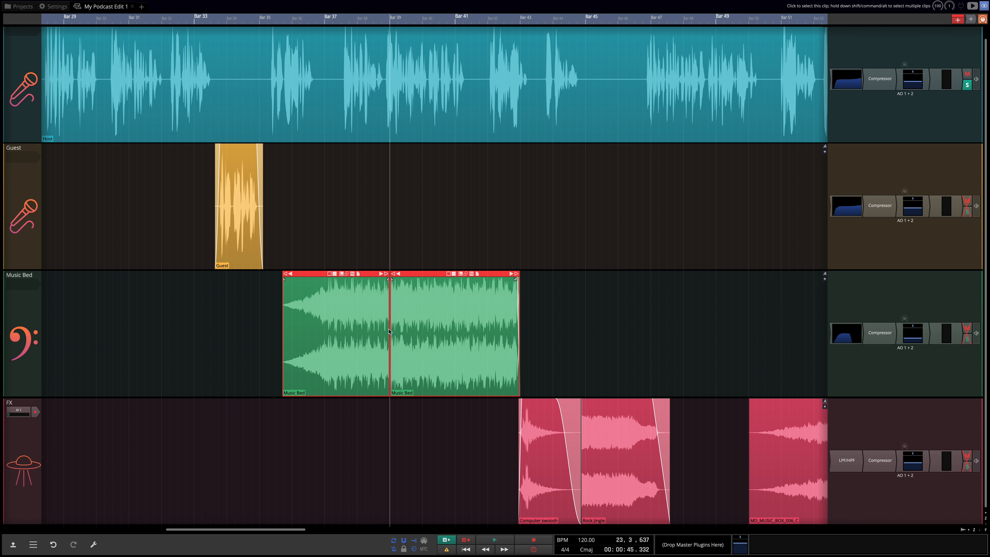
pyautogui.click(419, 273)
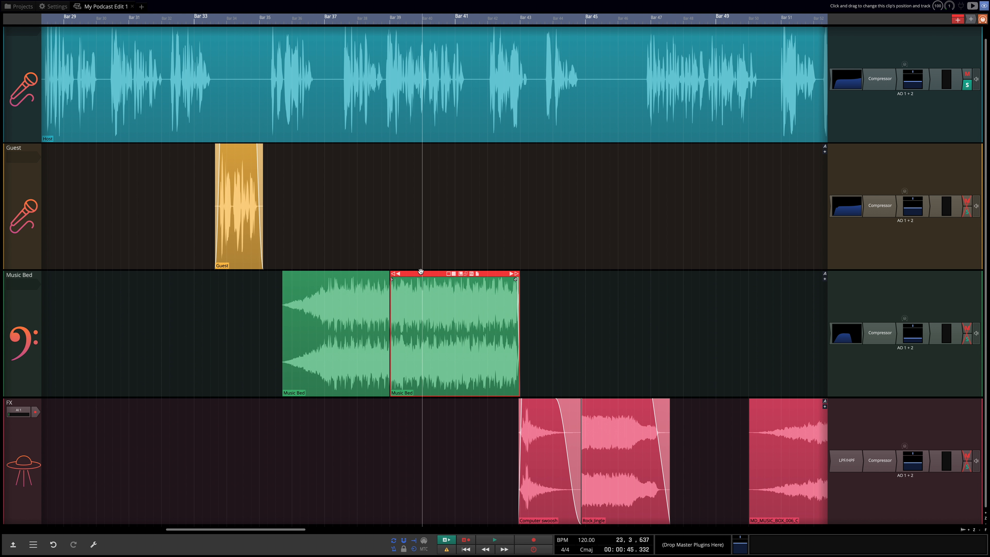
pyautogui.moveTo(419, 274); pyautogui.dragTo(481, 274)
pyautogui.click(329, 274)
pyautogui.moveTo(314, 274); pyautogui.dragTo(621, 283)
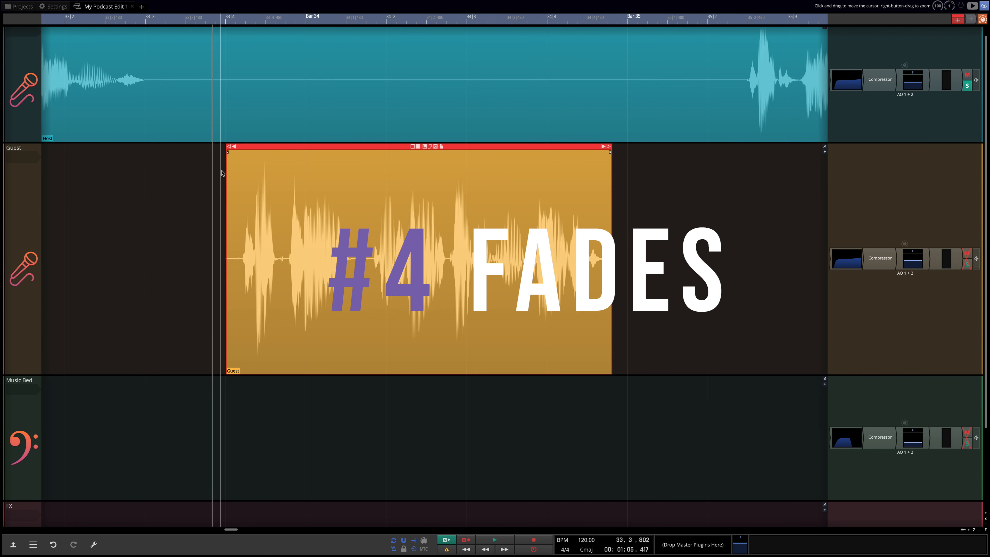
# Fade the Guest clip in over 0, 0, 443 and out over 0, 0, 577, and change both fade curve shapes.
pyautogui.click(230, 155)
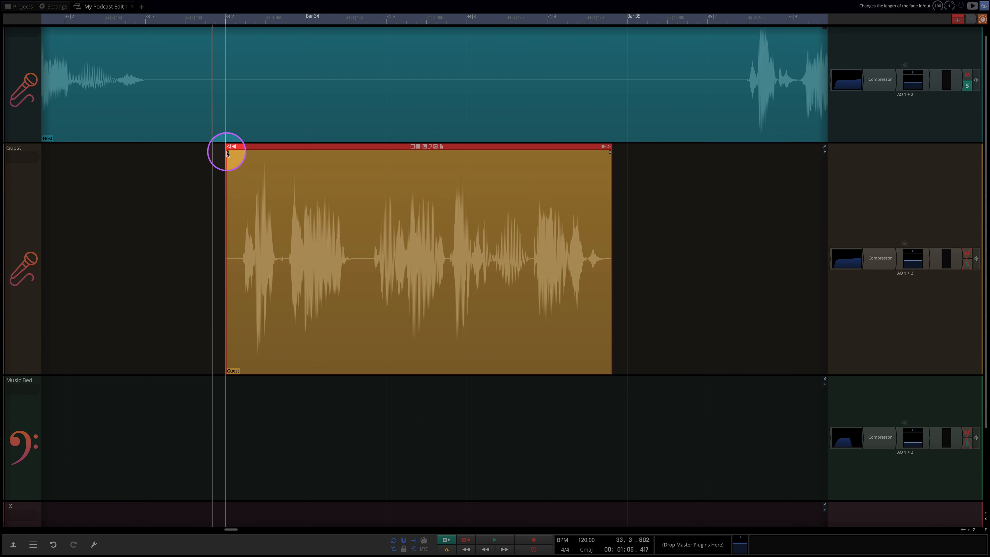
pyautogui.moveTo(236, 153); pyautogui.dragTo(263, 152)
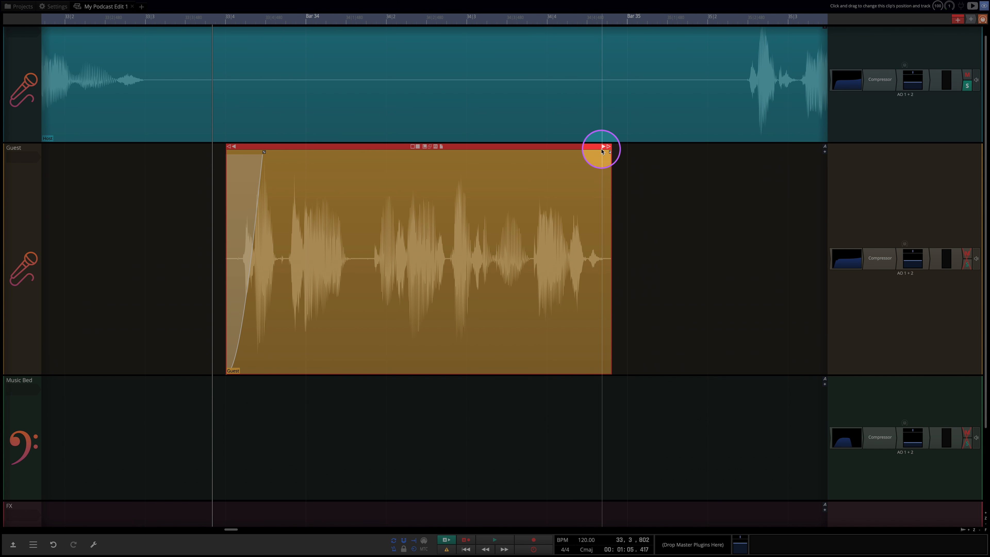
pyautogui.moveTo(610, 153); pyautogui.dragTo(563, 152)
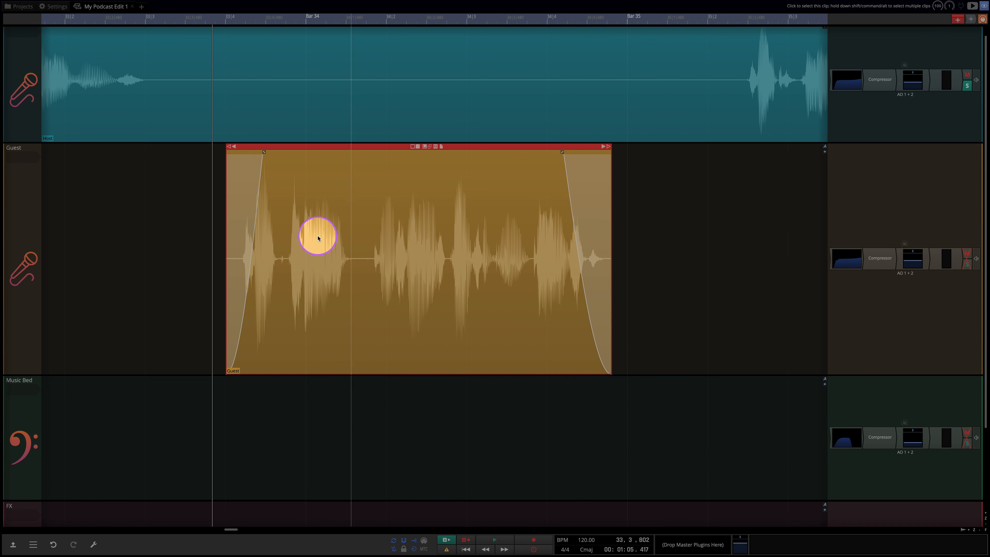
pyautogui.click(13, 546)
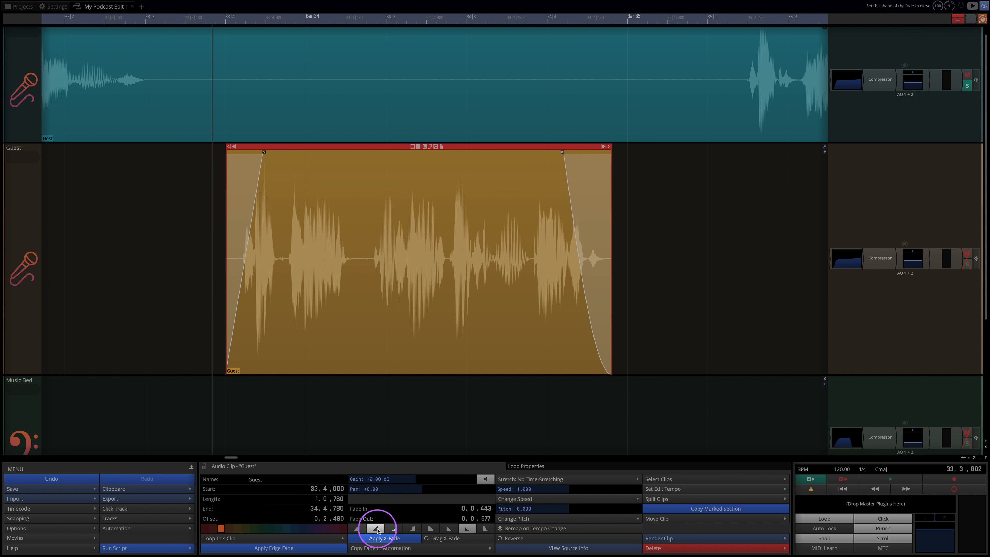
pyautogui.click(431, 529)
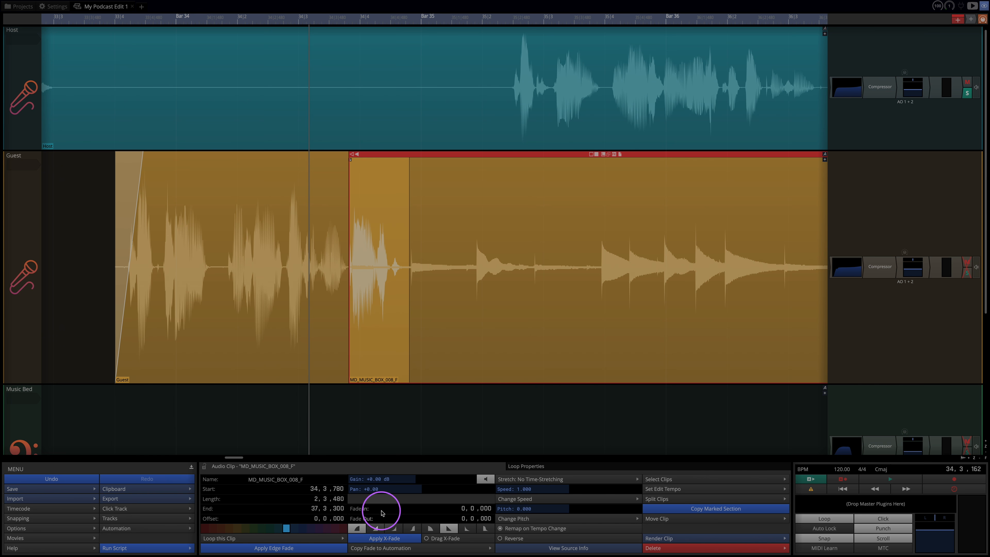
# Crossfade MD_MUSIC_BOX_008_F with the Guest clip using Apply X-Fade, and again with Drag X-Fade enabled by moving it to start at 34, 3, 660.
pyautogui.click(382, 538)
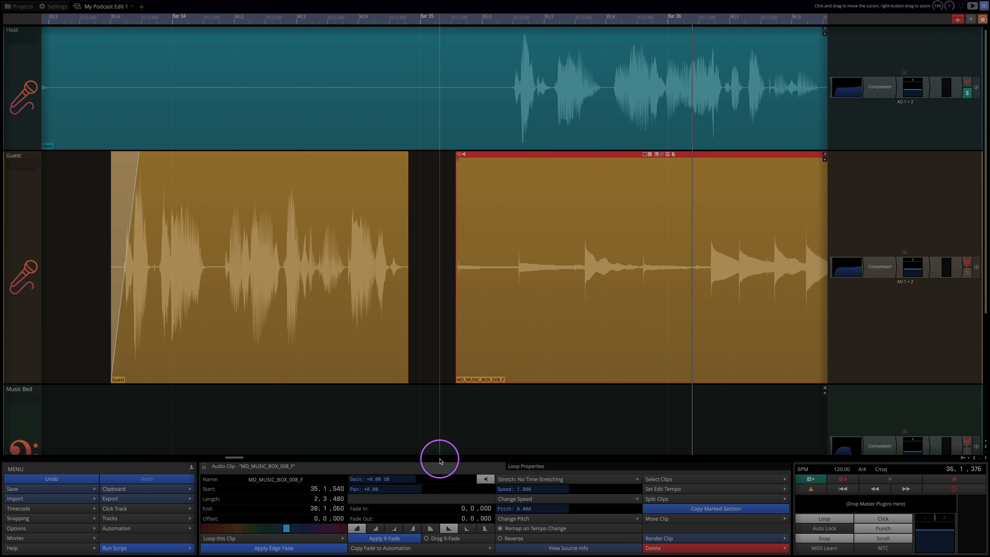
pyautogui.click(426, 538)
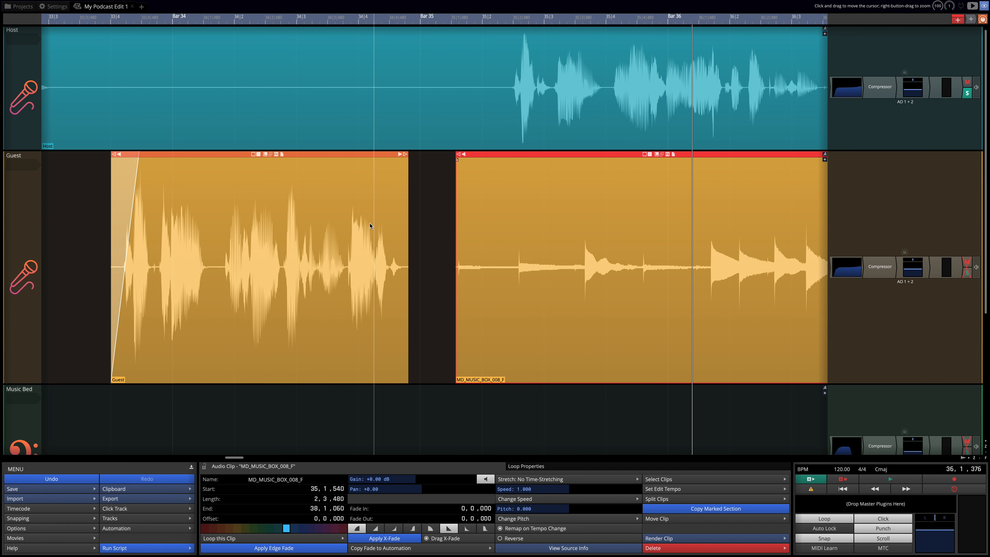
pyautogui.click(359, 159)
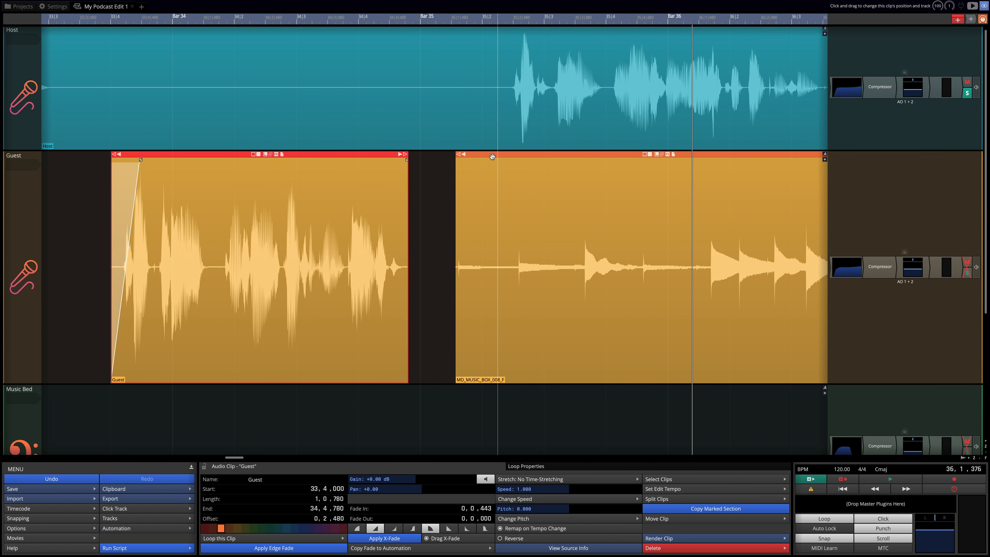
pyautogui.moveTo(492, 156); pyautogui.dragTo(380, 164)
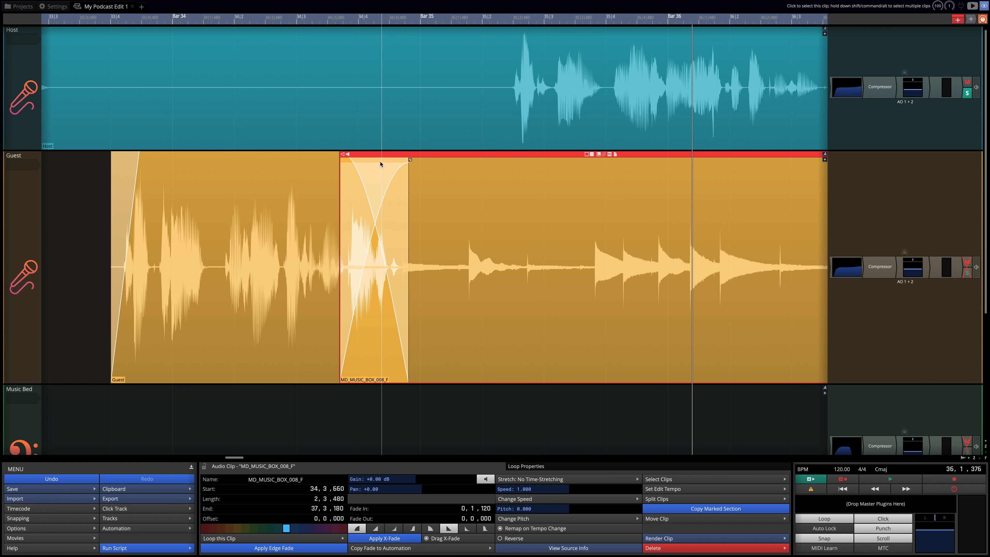
pyautogui.press('space')
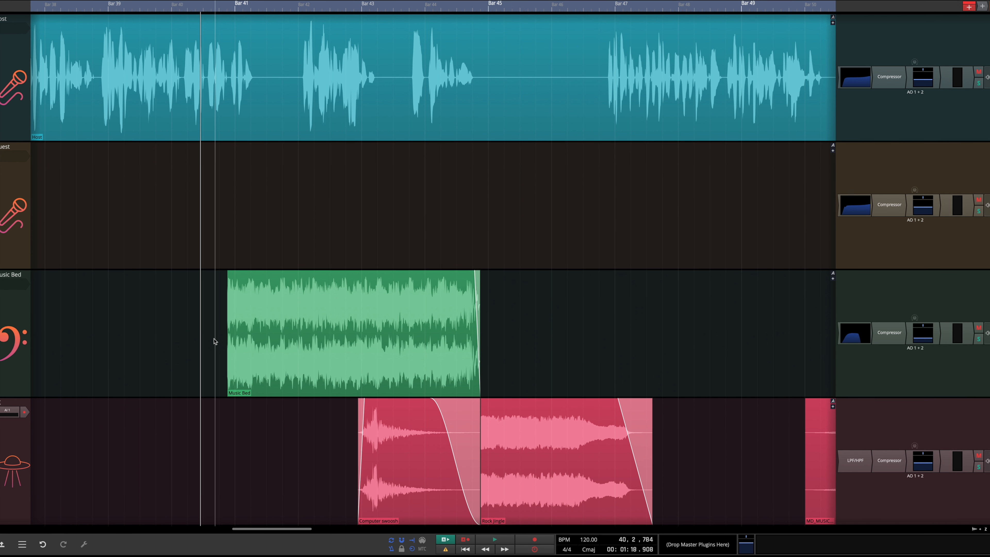
# Duplicate the Music Bed clip directly after itself and delete the duplicate.
pyautogui.click(231, 288)
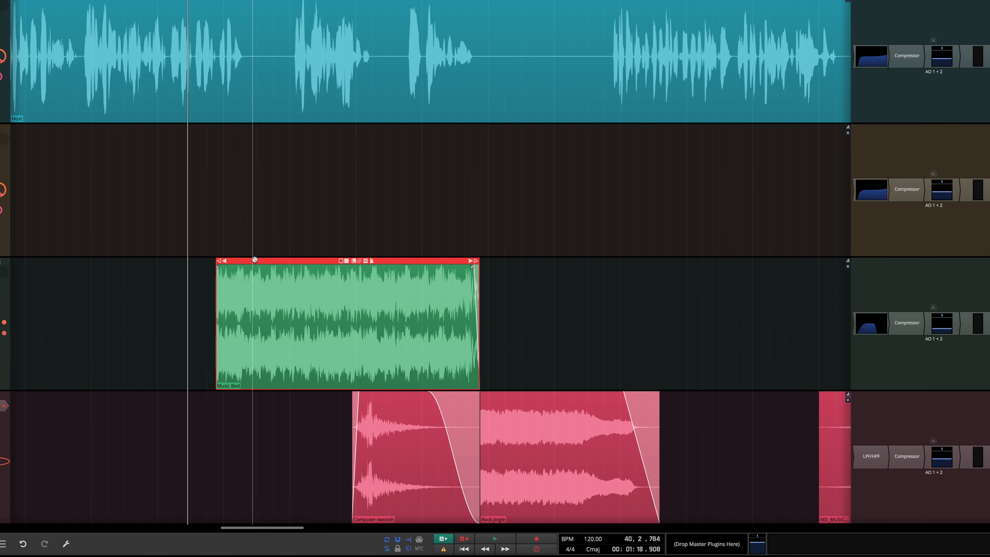
pyautogui.press('super+d')
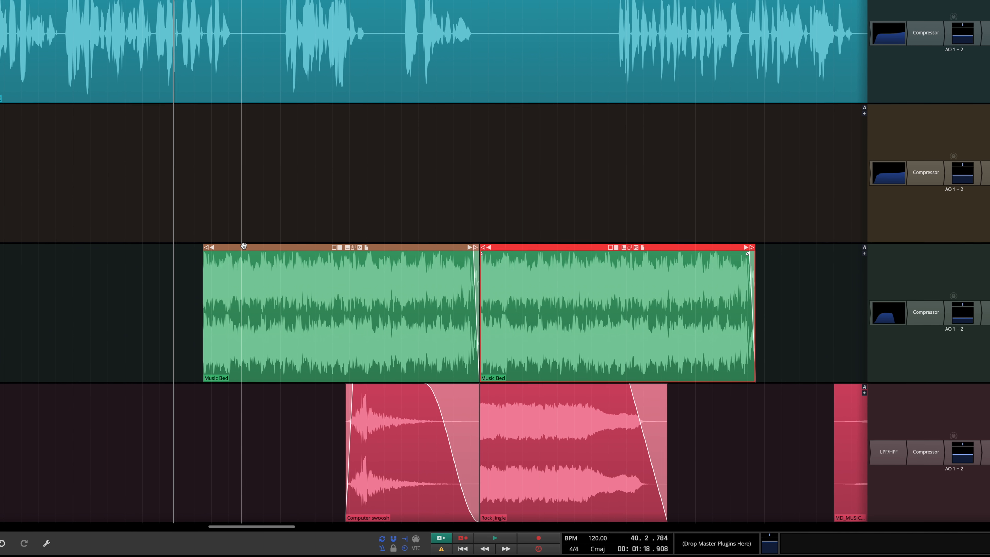
pyautogui.press('Delete')
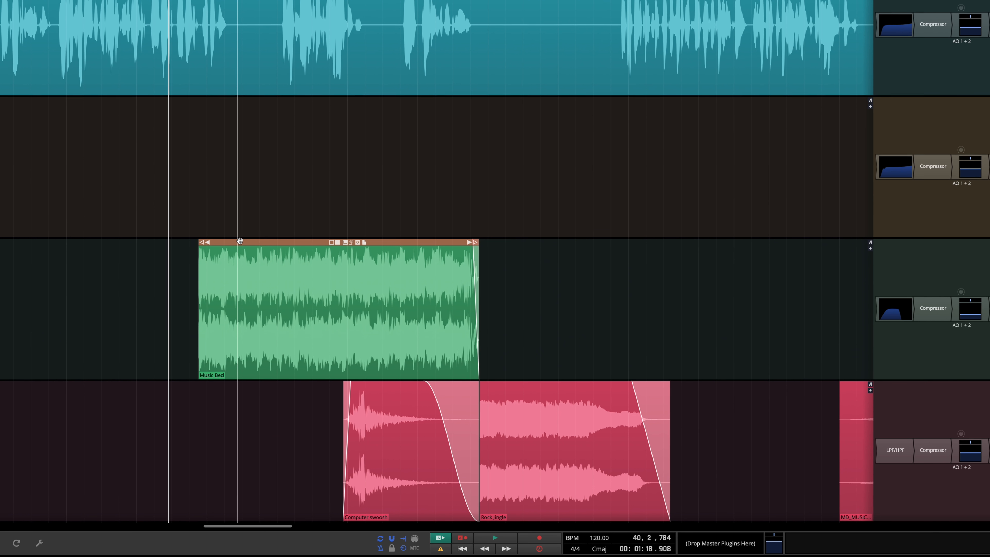